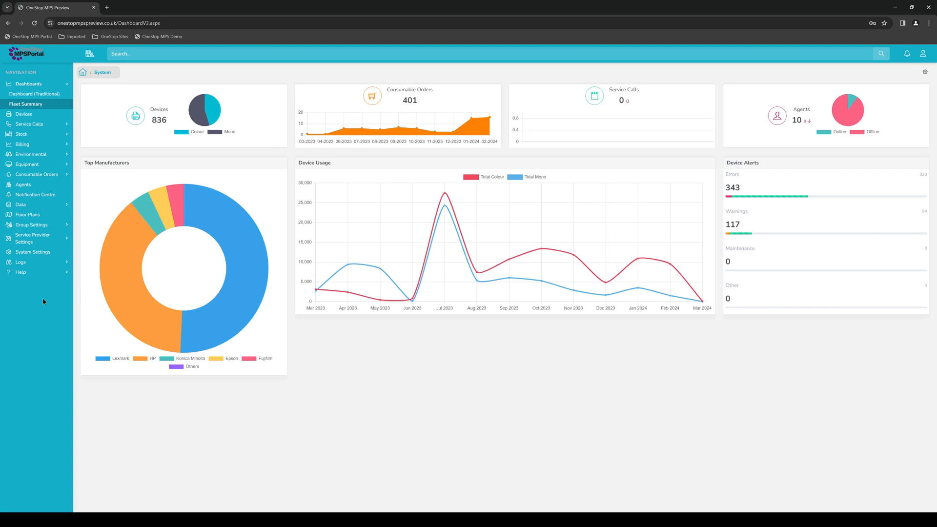
Browse the System and Demo groups in the group tree, search it for "test", and switch to the Rtest1 group
click(91, 60)
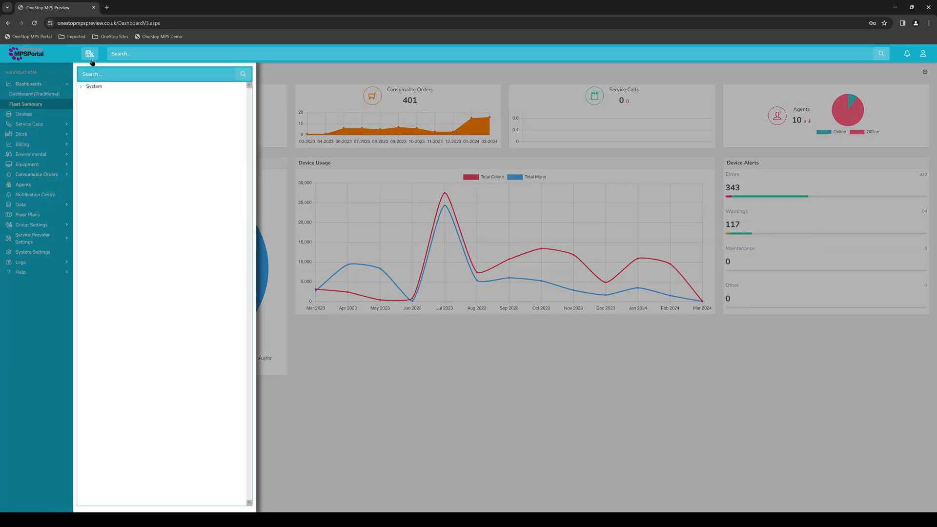
click(81, 86)
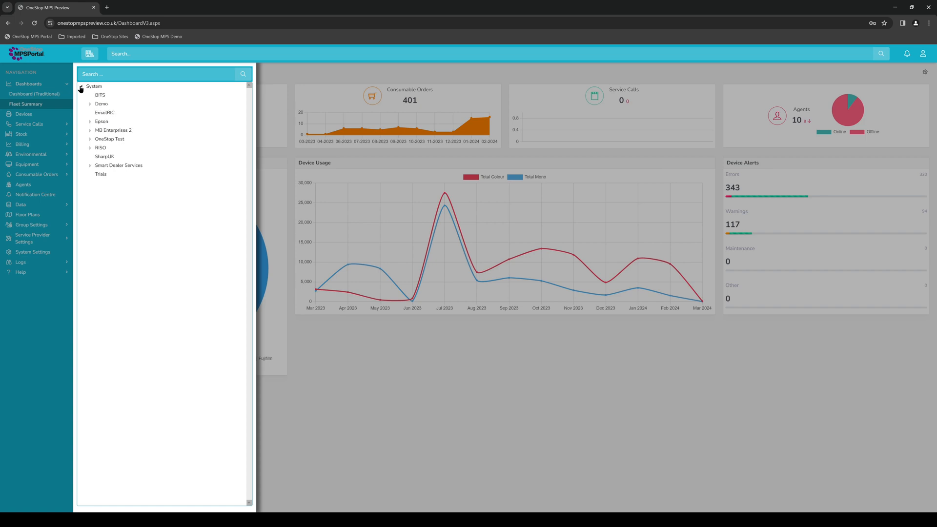
click(90, 104)
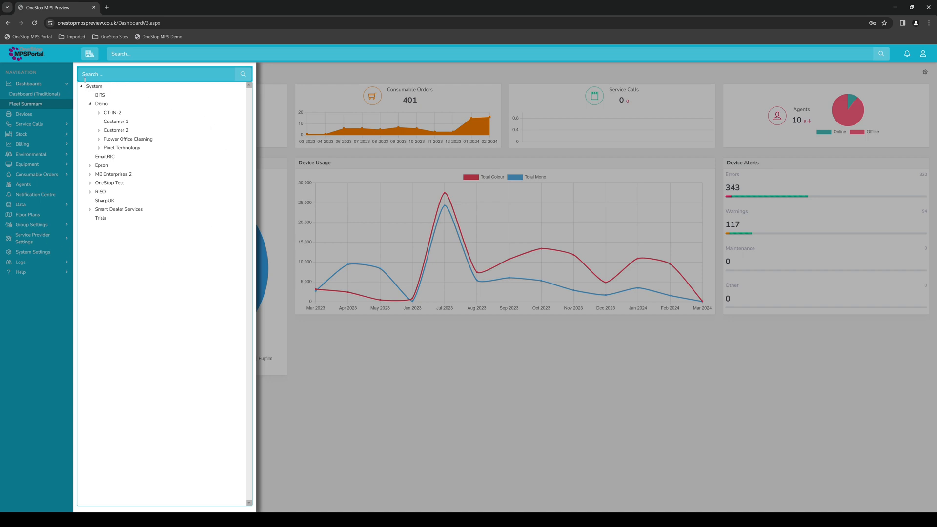
click(102, 77)
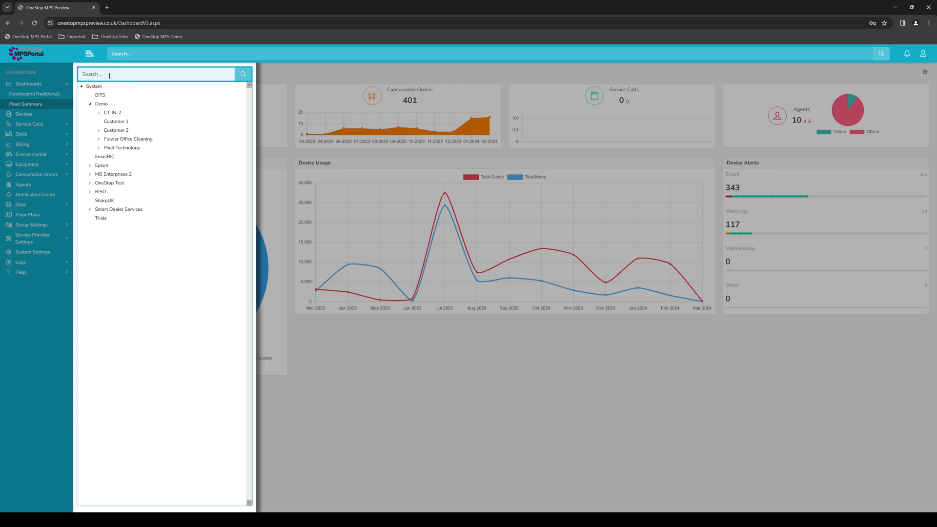
text(test)
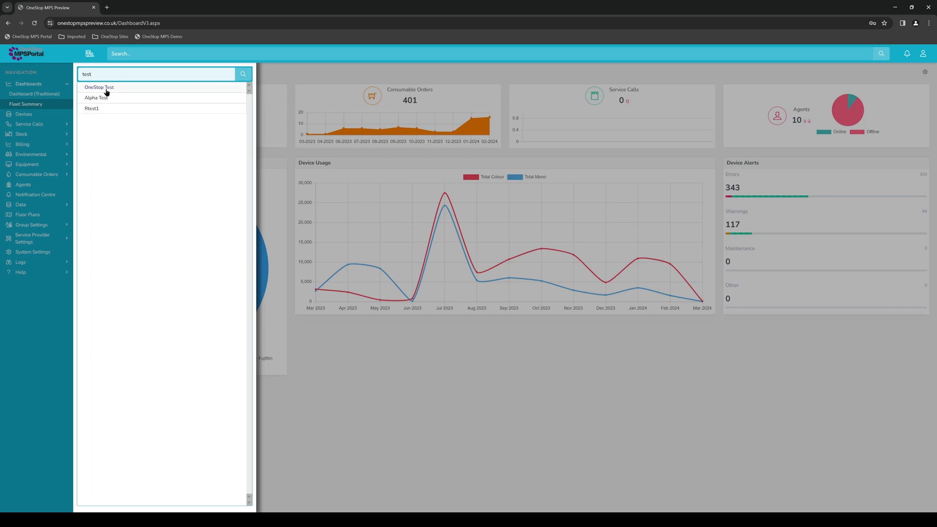
click(100, 110)
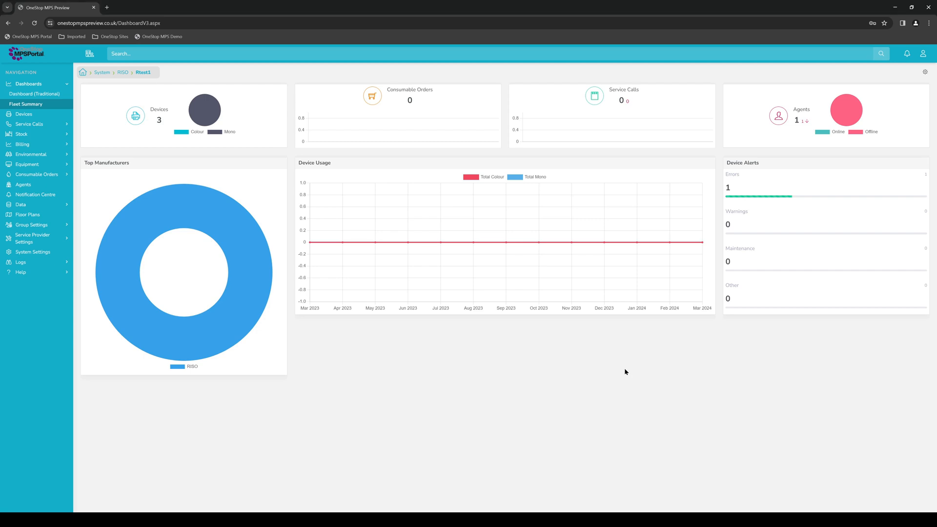
Search the whole portal for devices with "192.168" in their IP address, and dismiss the results
click(262, 55)
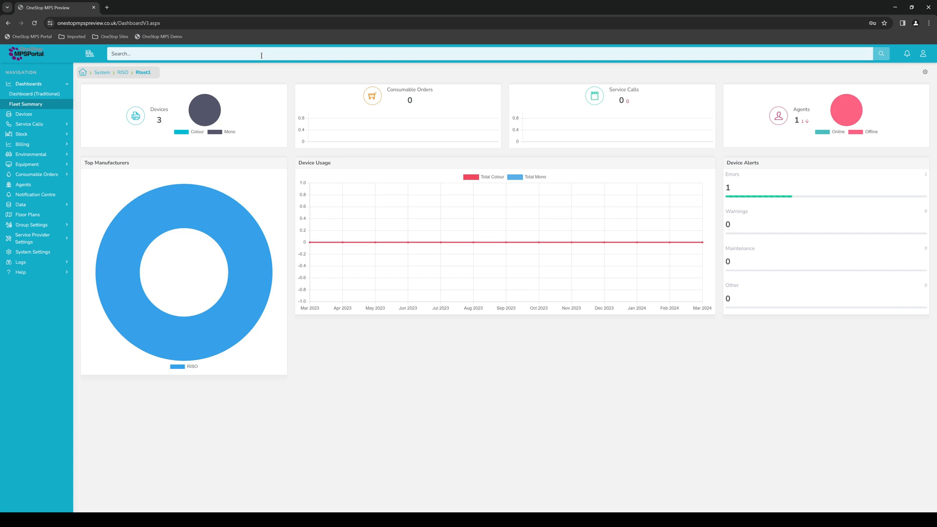
text(192.168)
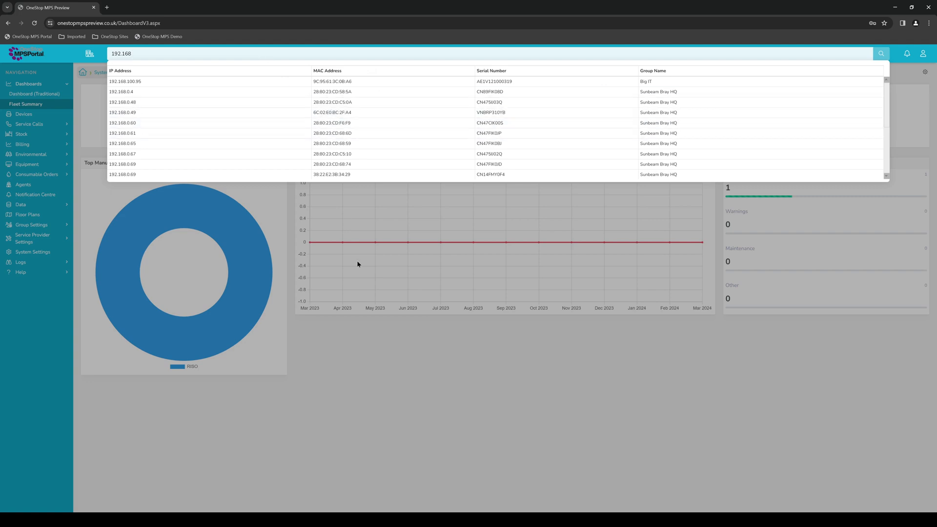
click(406, 369)
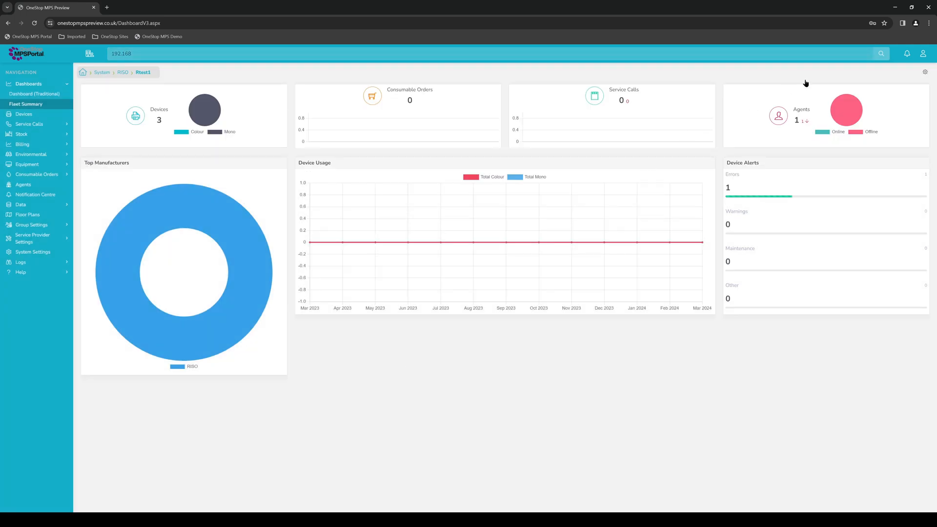
Open the profile page of the signed-in account to view its password, display and mobile app settings
click(924, 57)
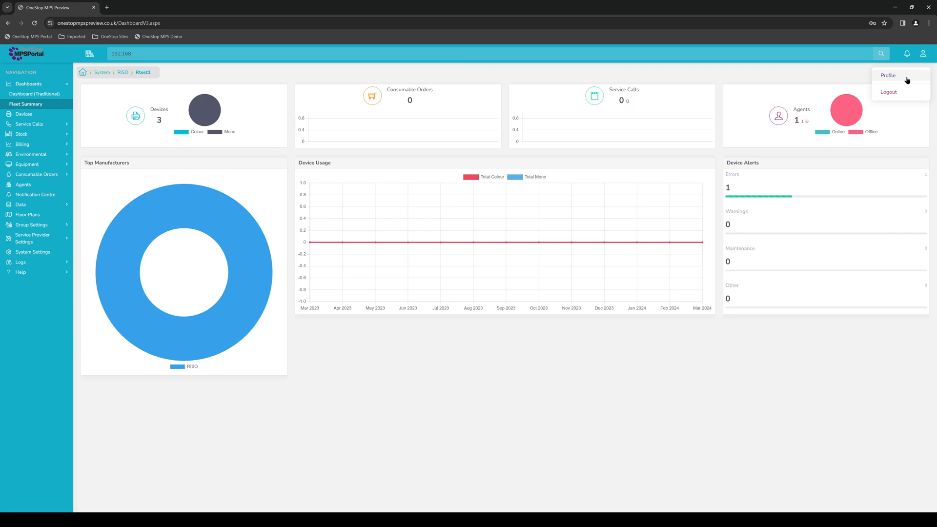
click(888, 75)
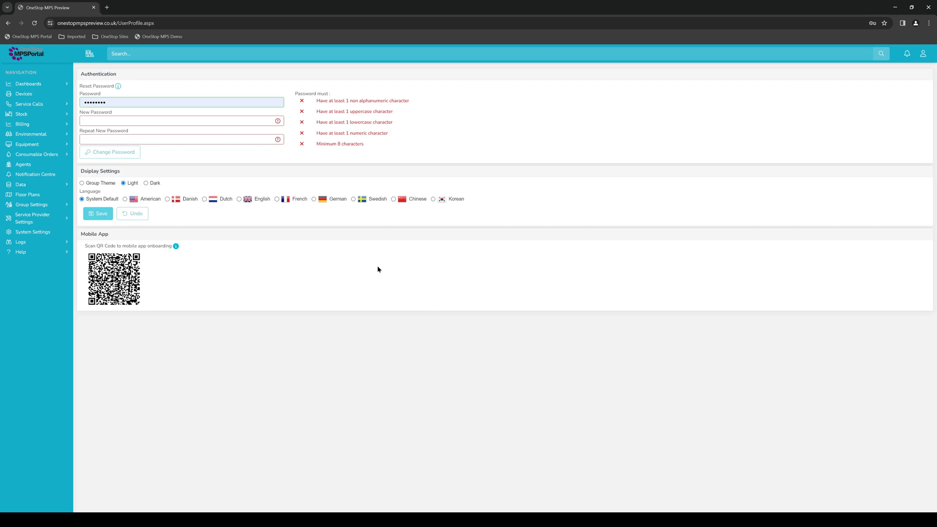
View the traditional dashboard for the Rtest1 group, and switch to the Fleet Summary dashboard
click(61, 85)
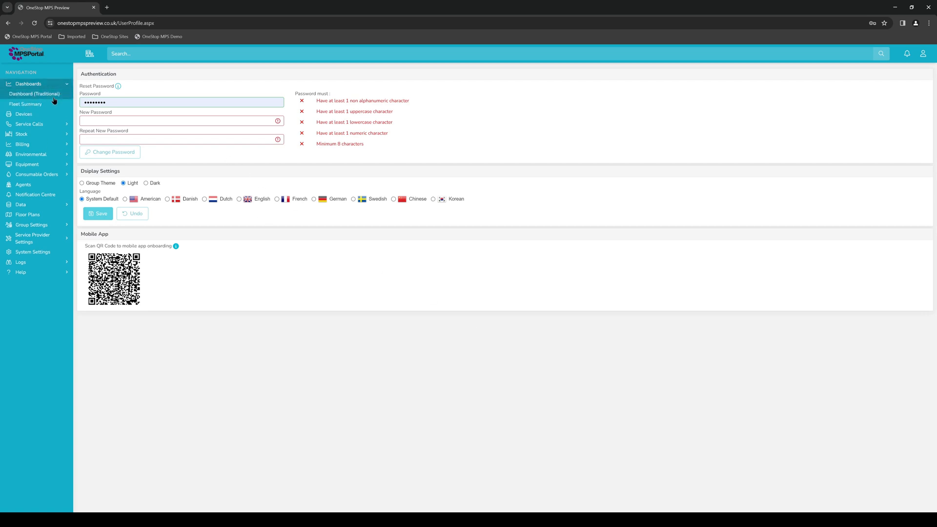
click(54, 97)
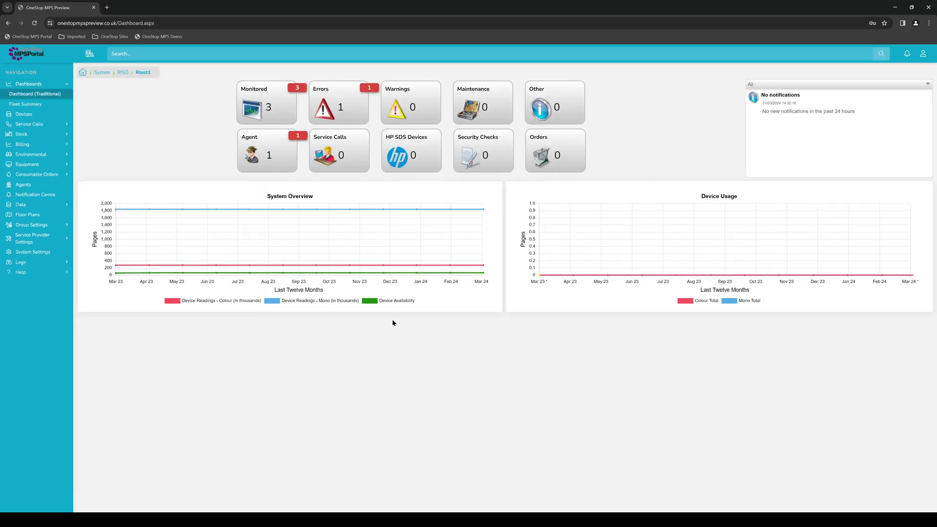
click(31, 104)
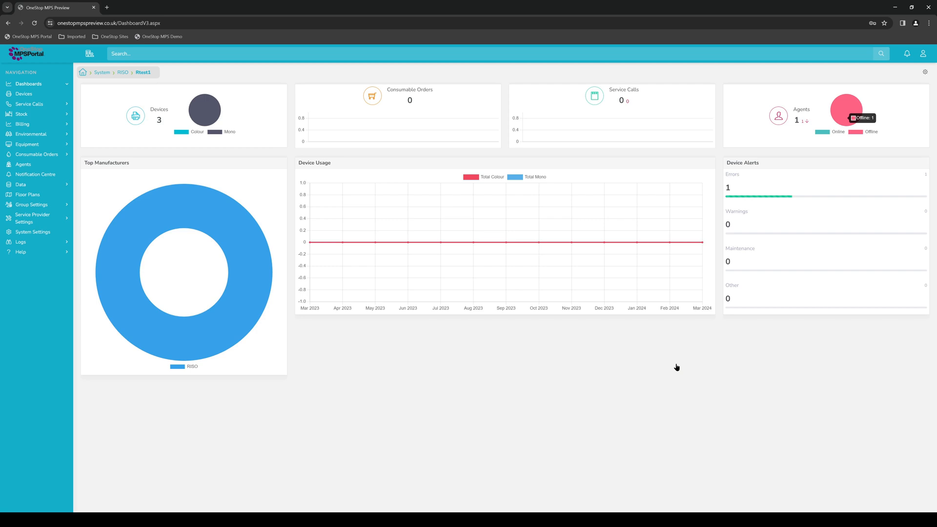
Look through the navigation sections for the Rtest1 group, including Logs, Data and Group Settings
click(64, 134)
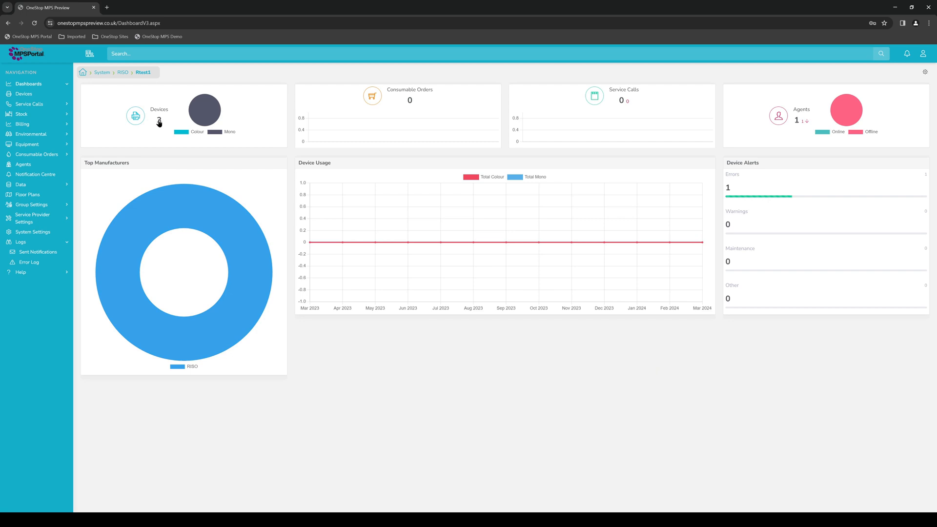
mouse_move(164, 194)
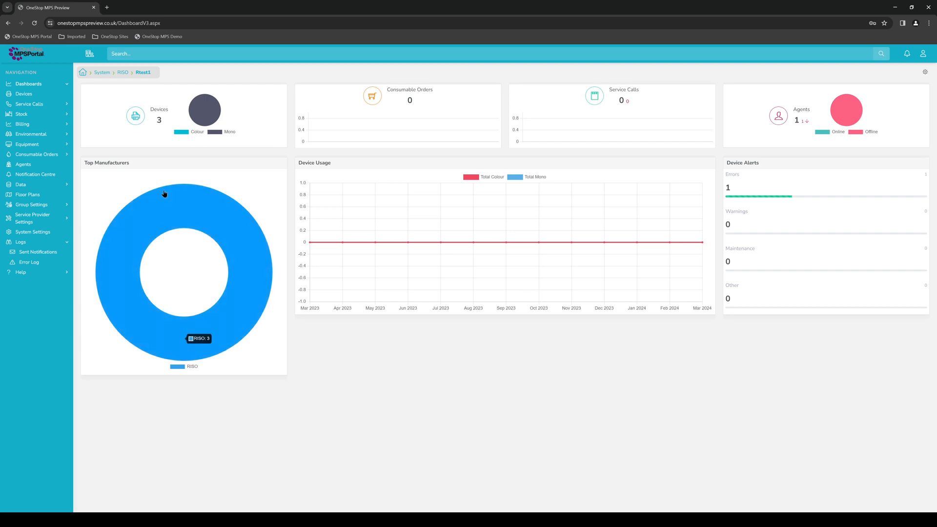
click(63, 187)
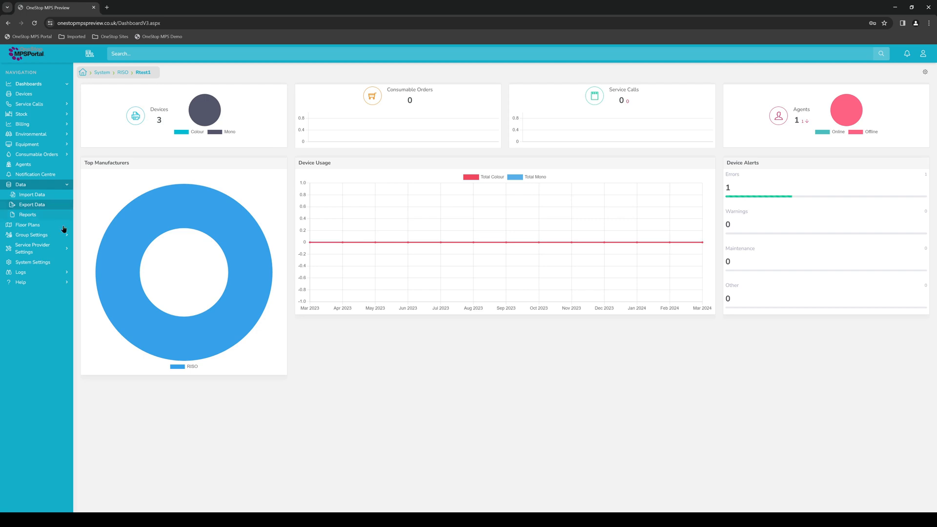
click(55, 272)
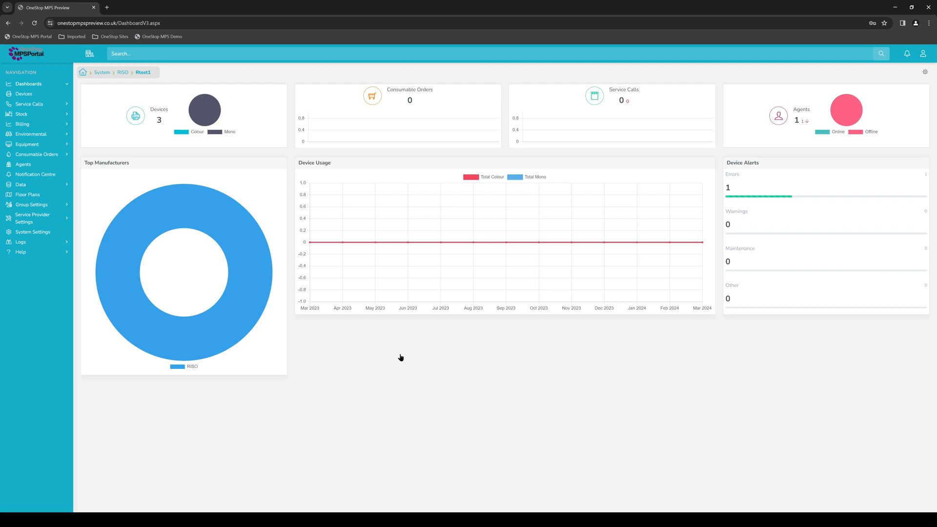
click(69, 207)
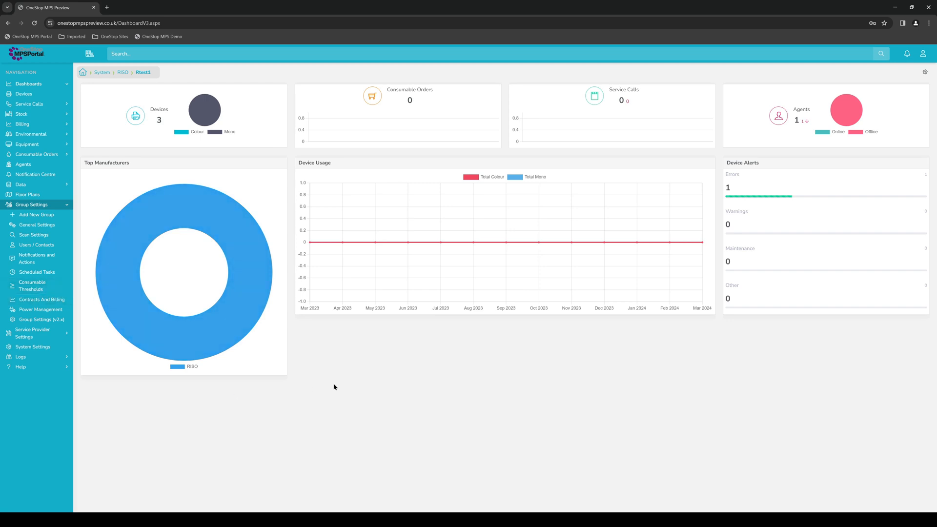
Switch to the System group to view its Group Settings and Service Provider Settings options, and return to Rtest1
click(103, 74)
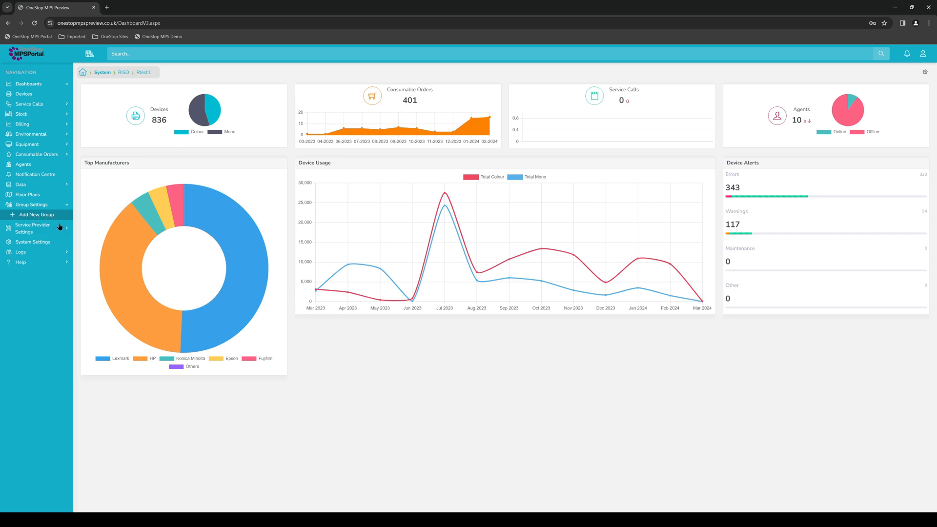
click(32, 228)
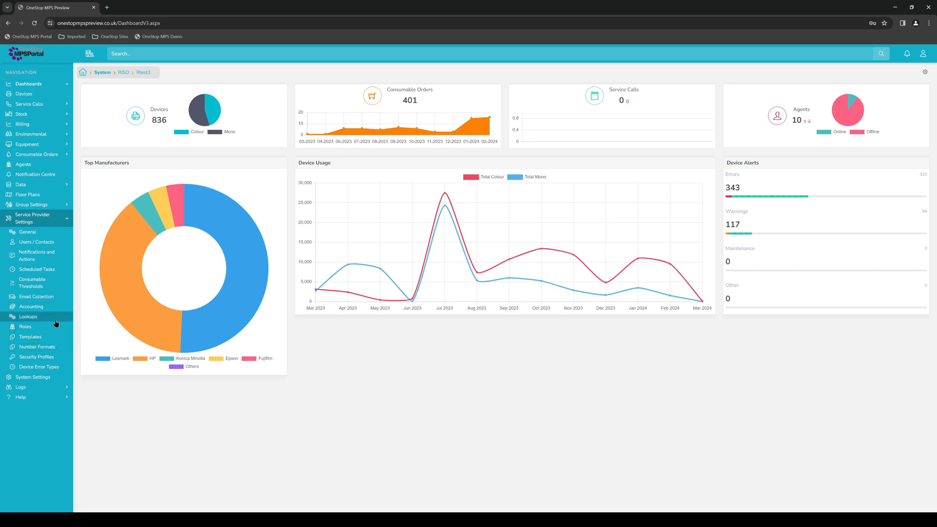
click(58, 219)
click(144, 73)
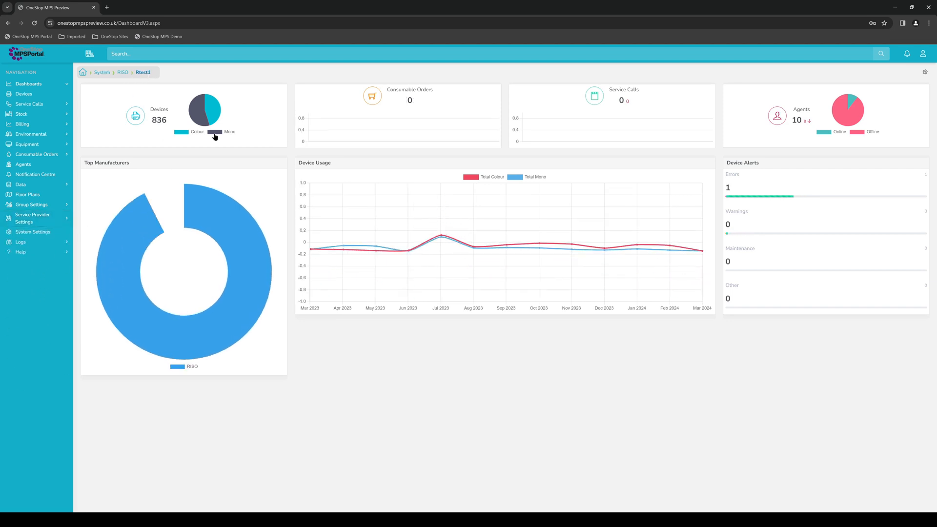
Open the general Service Provider Settings to review the email, security, branding, currency and meter reading options
click(67, 222)
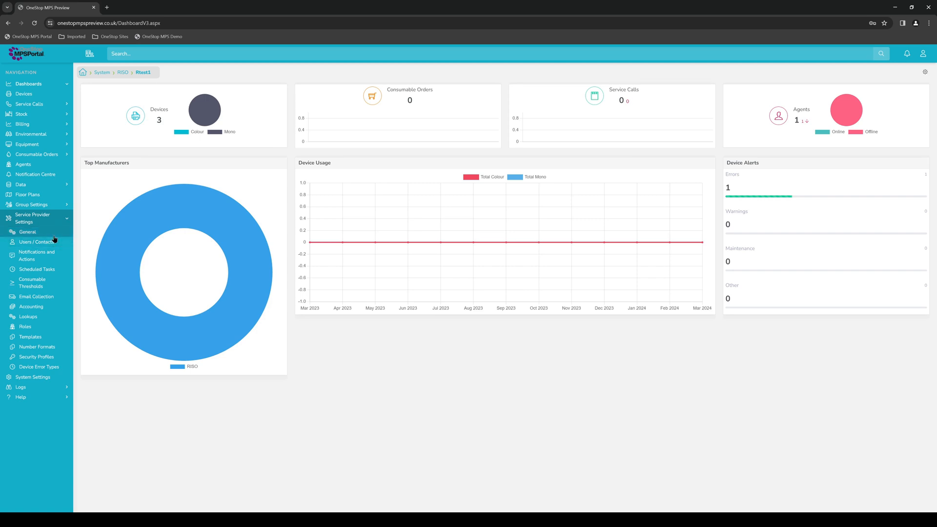
click(52, 233)
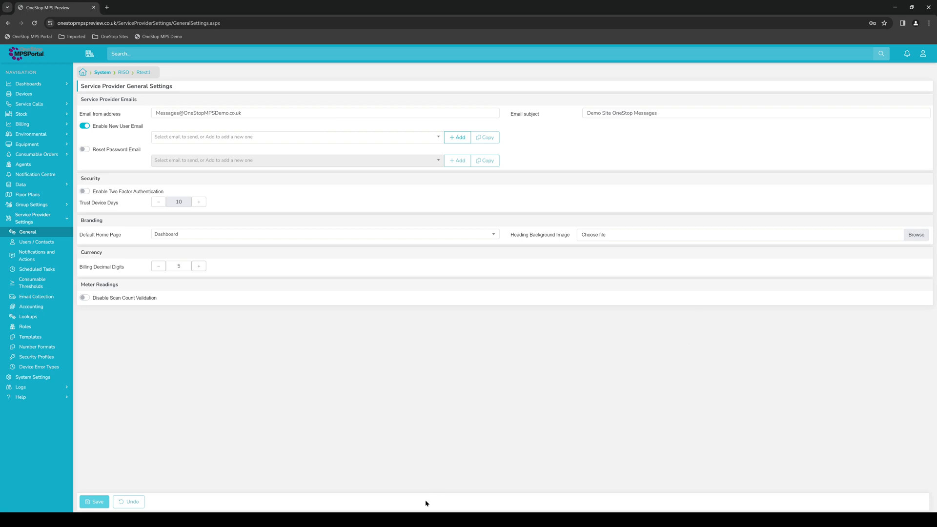
click(416, 519)
Open the service provider's Notifications and Actions, view the blank form for a new notification, and close it
click(57, 260)
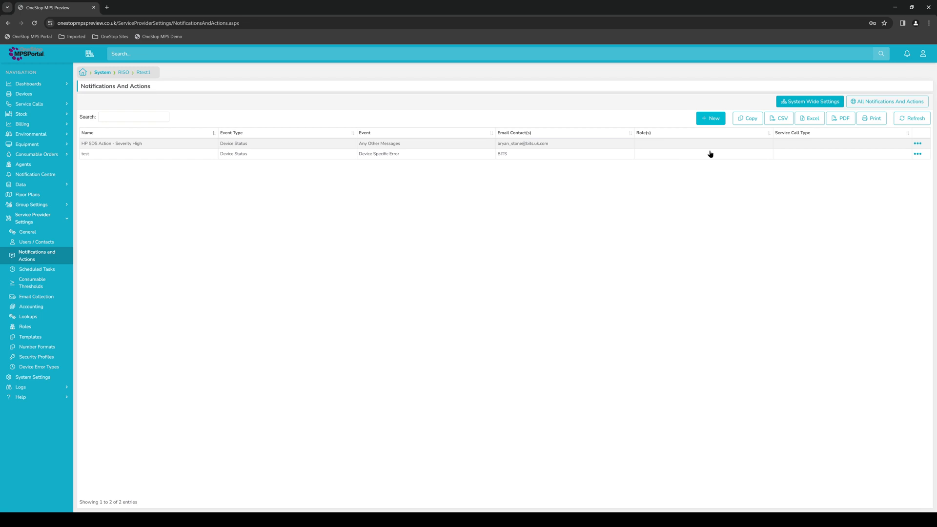
click(715, 120)
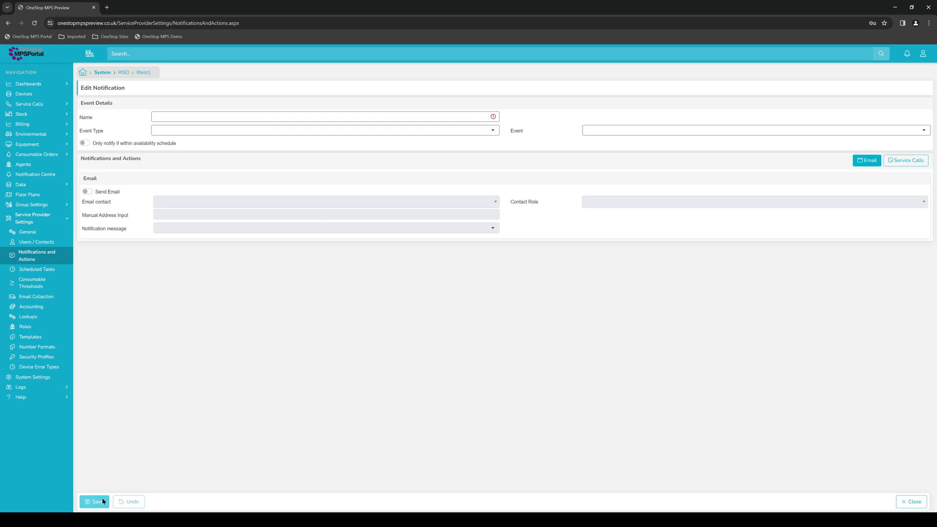
click(911, 501)
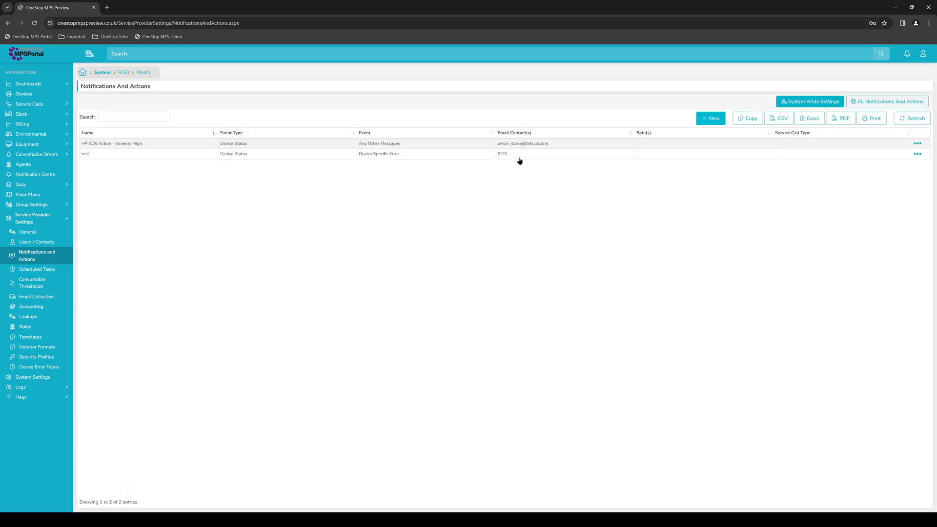
Set the event type of a new notification to Reading Validation, and undo the change
click(711, 118)
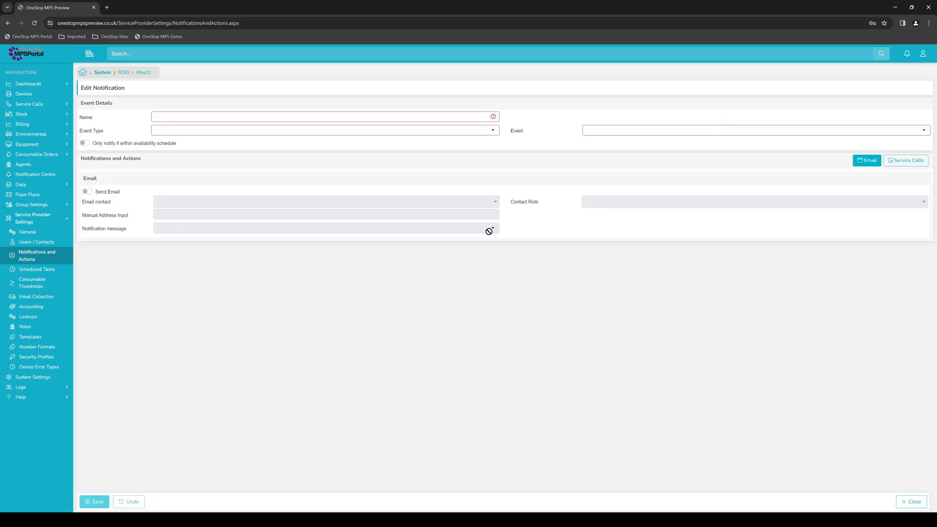
click(435, 130)
click(385, 201)
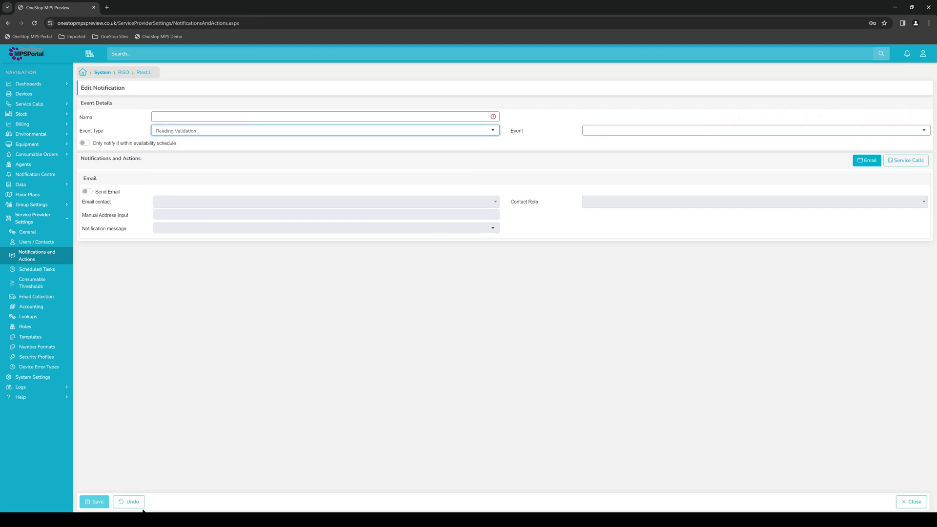
click(128, 501)
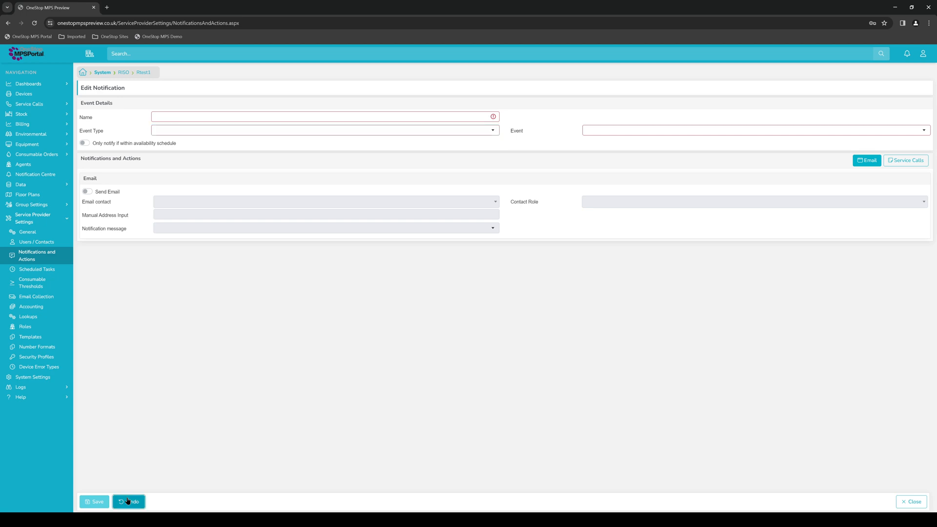
Set the new notification's event type to Other, and close the form discarding the unsaved changes
click(408, 134)
click(407, 185)
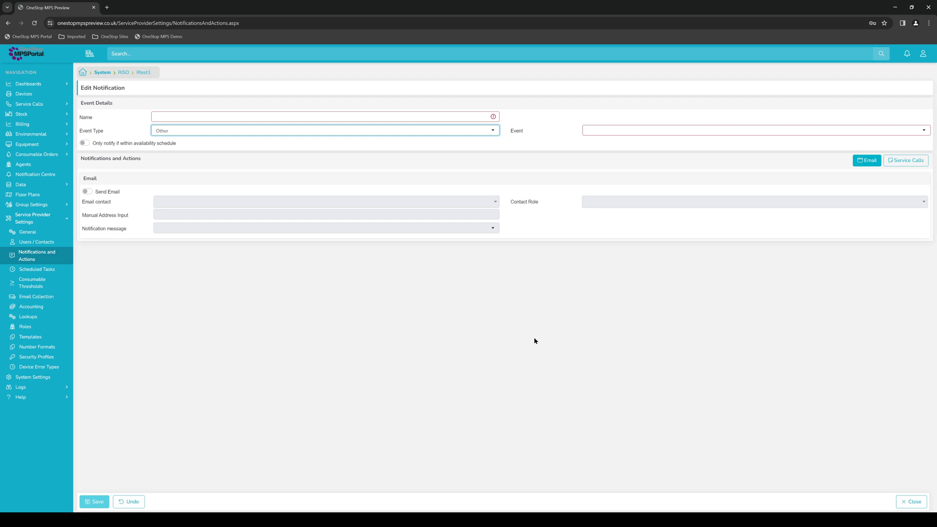
click(911, 501)
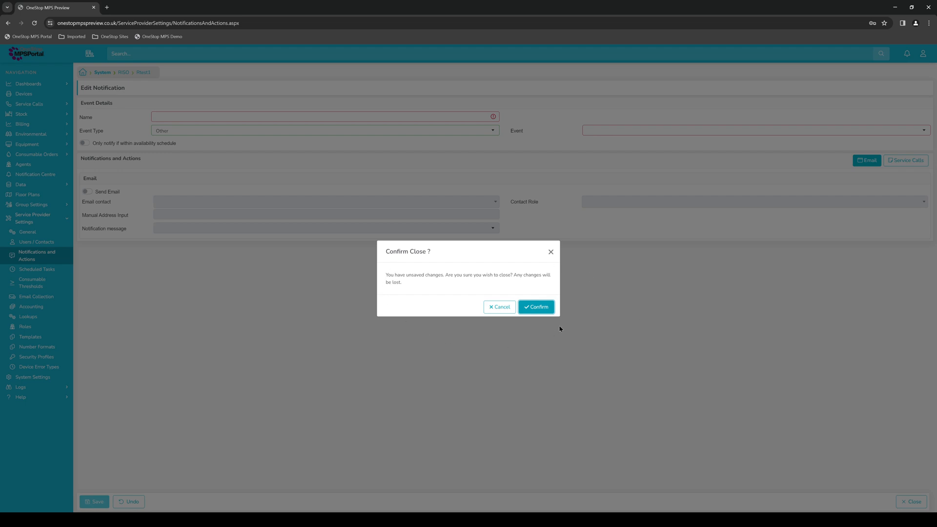
click(540, 309)
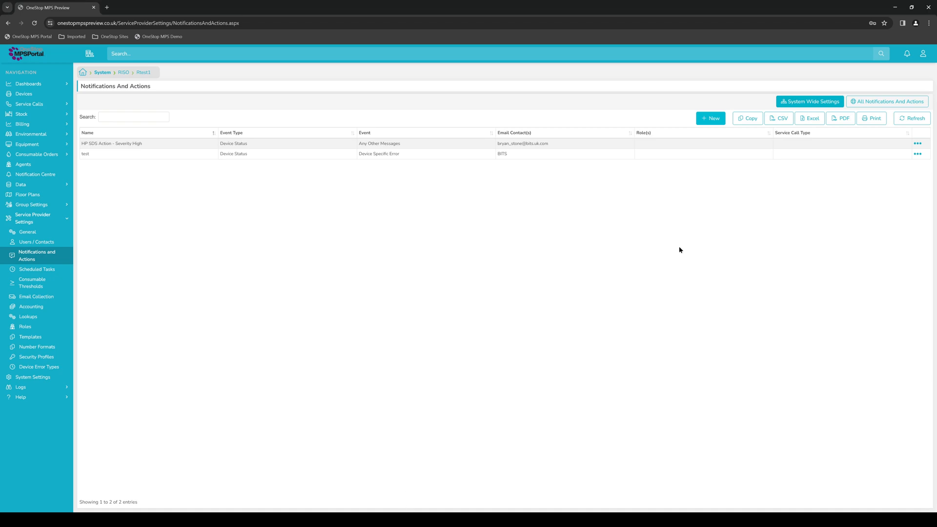
Open the existing "test" notification to review its event details and email settings, and close it
click(472, 155)
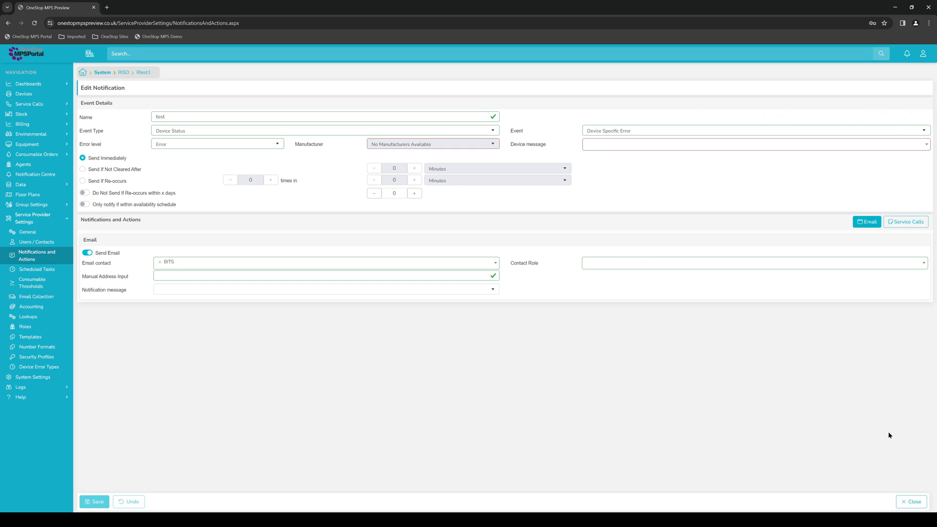
click(911, 501)
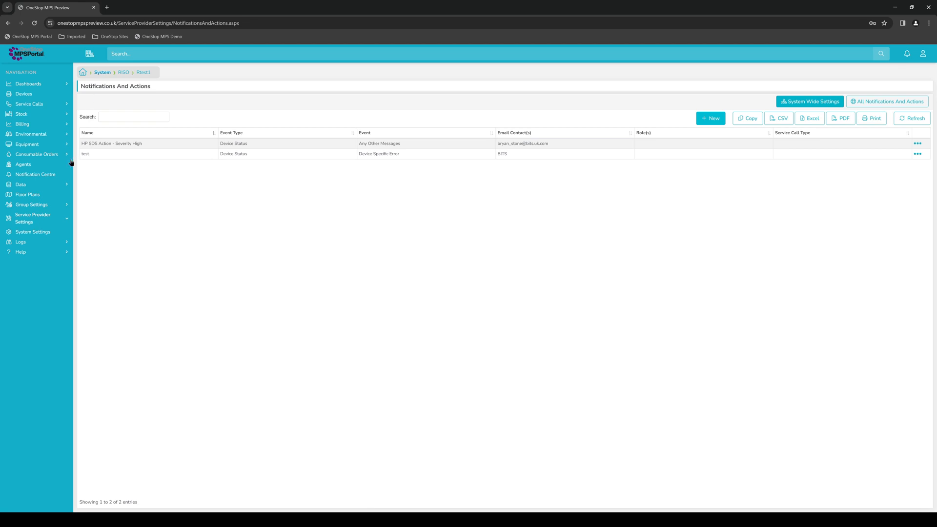
Create a new group named test10 under the System parent group, then save it and go to the group
click(54, 207)
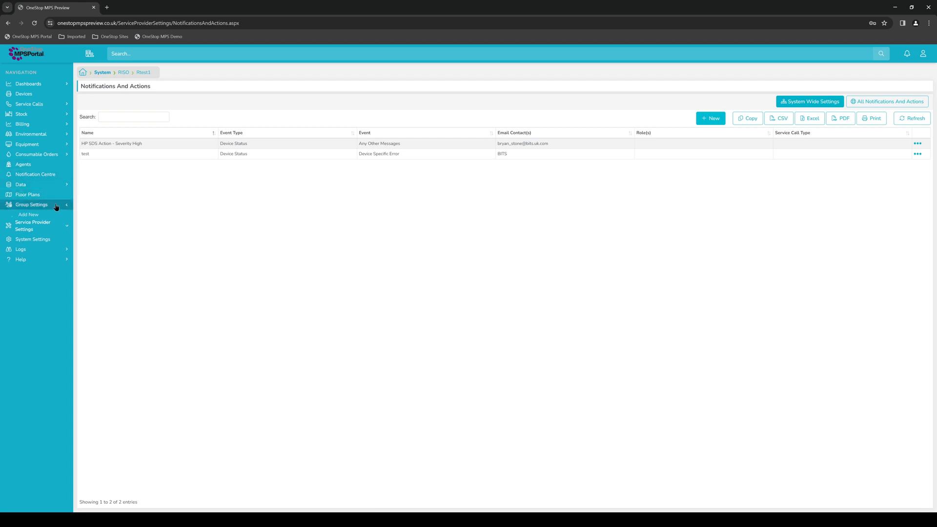
click(30, 215)
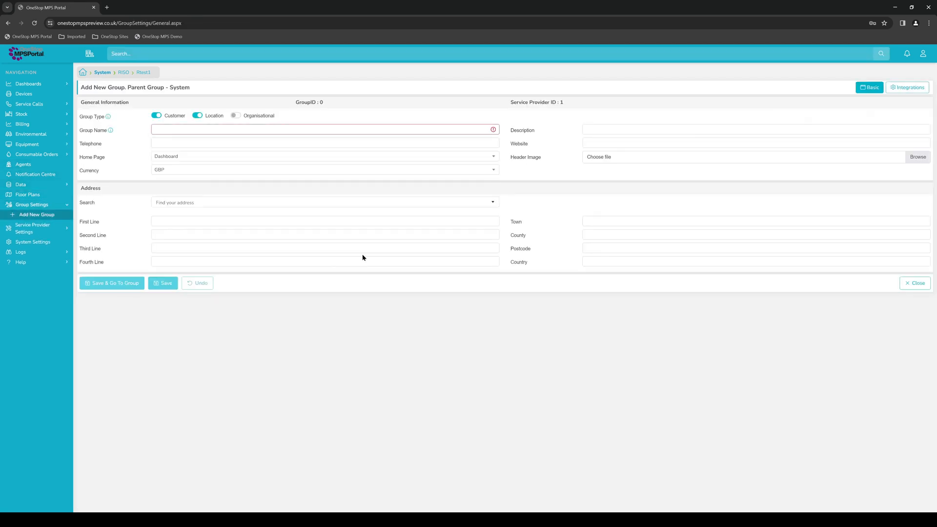
click(274, 126)
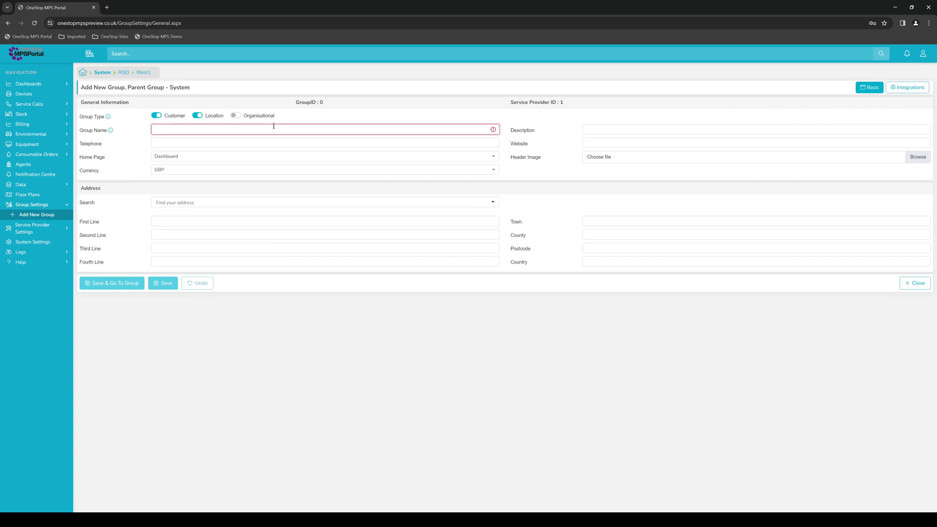
text(test10)
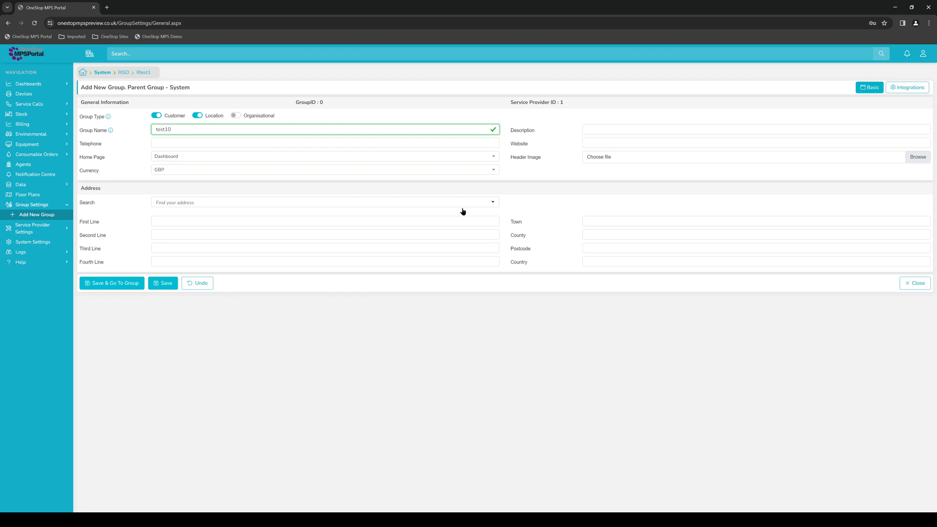
click(116, 283)
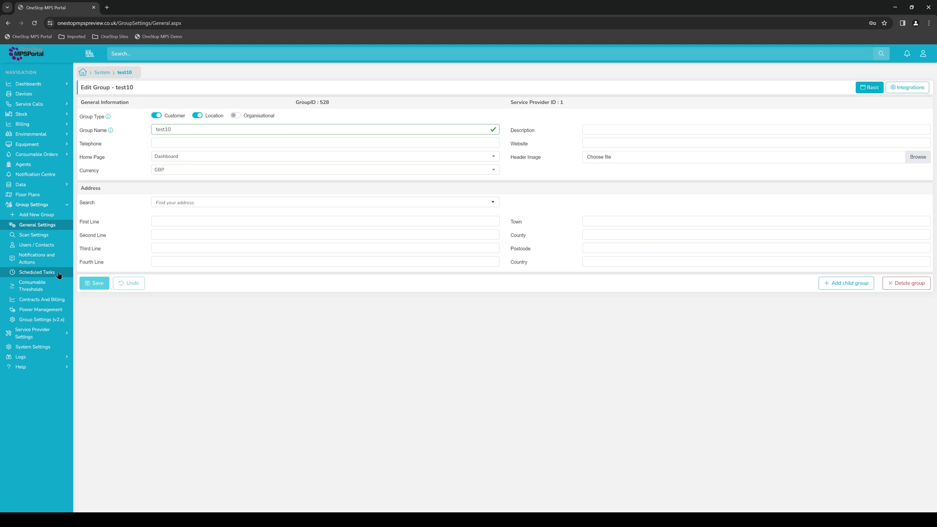
Add and save a scan schedule with the description test10 in the group's scan settings, keeping the default weekly schedule
click(62, 237)
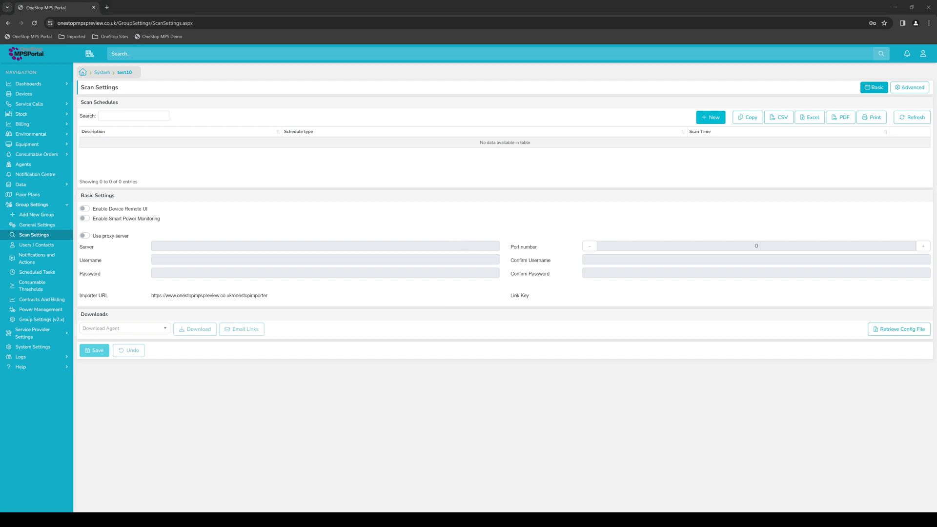
click(689, 391)
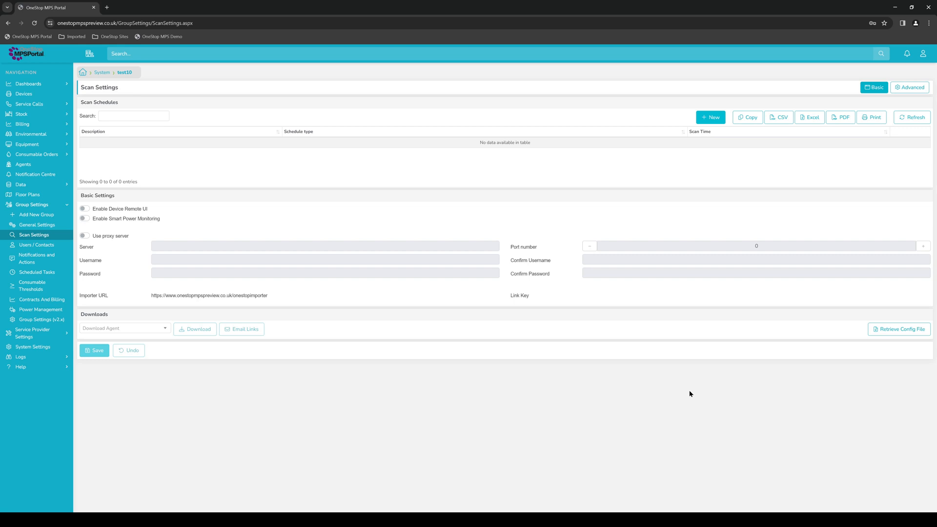
click(704, 125)
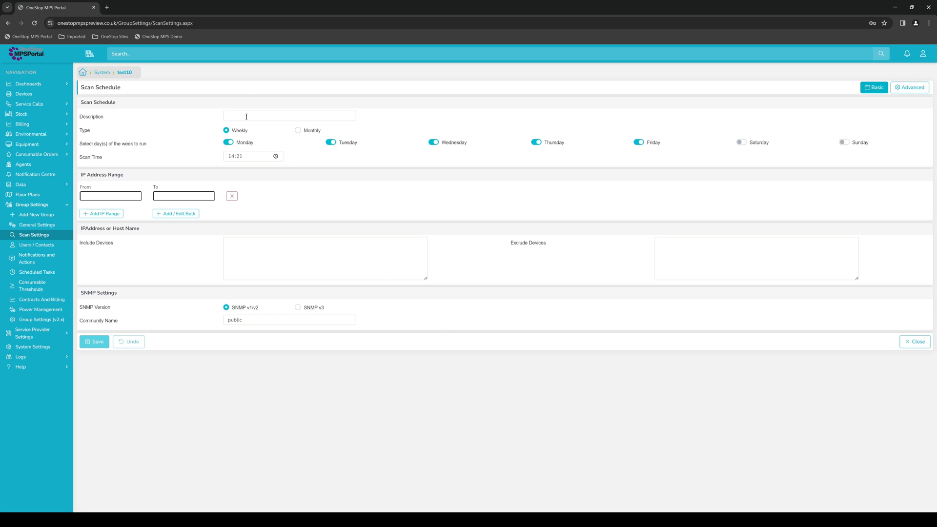
text(test)
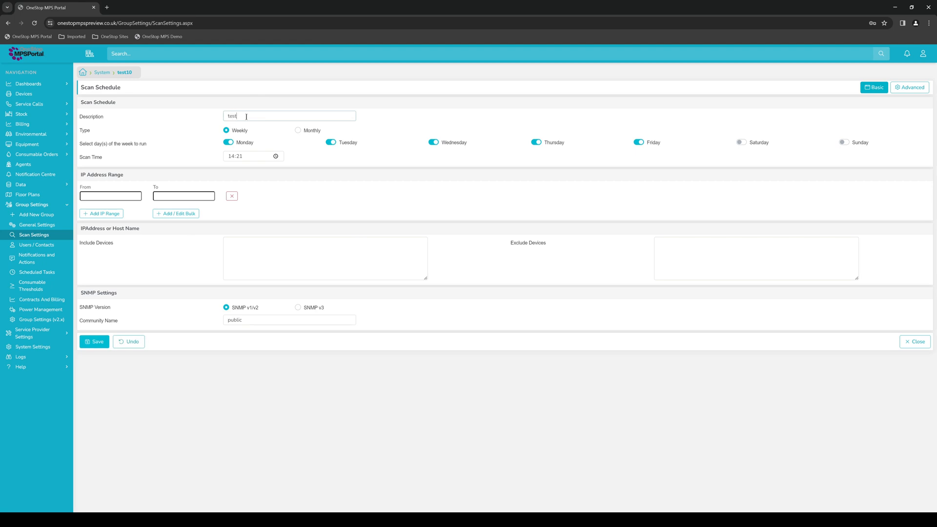
text(10)
click(94, 343)
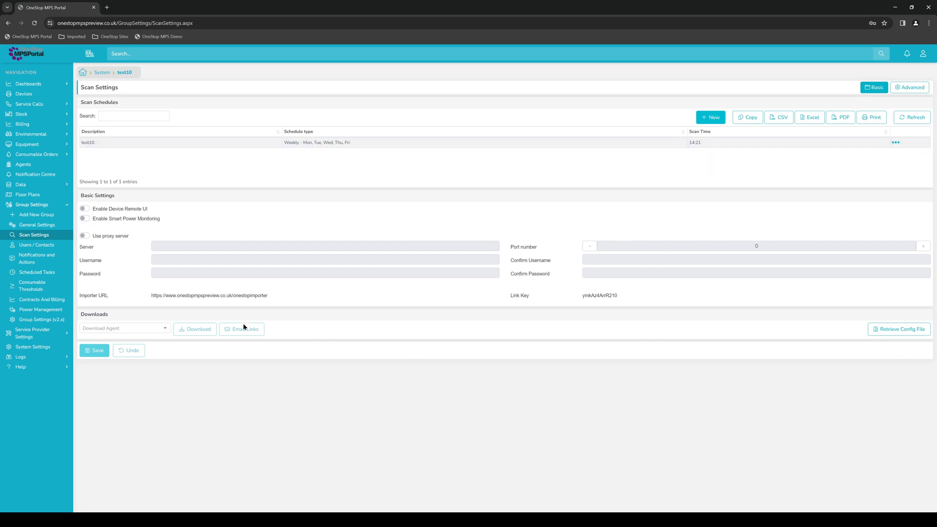
Choose Agent V3 Installer Signed exe as the agent download and start emailing its links
click(159, 330)
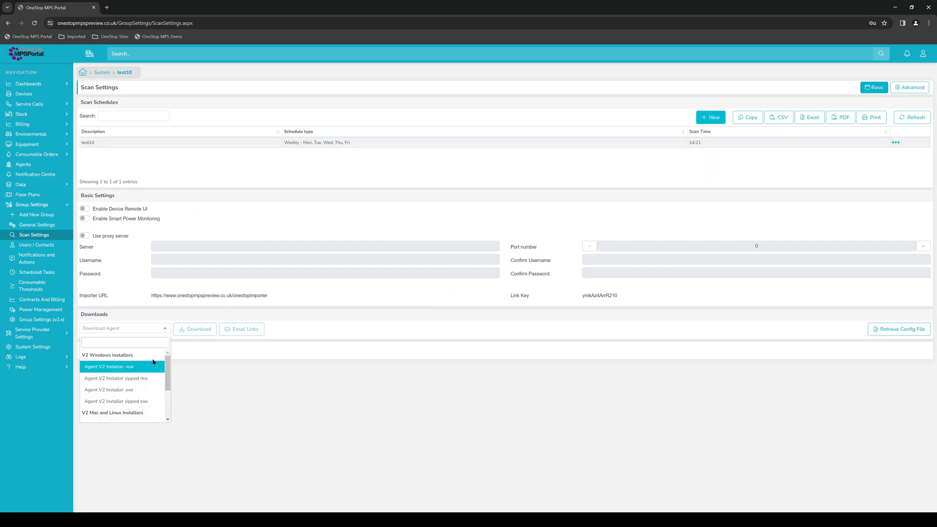
scroll(151, 382, down, 3)
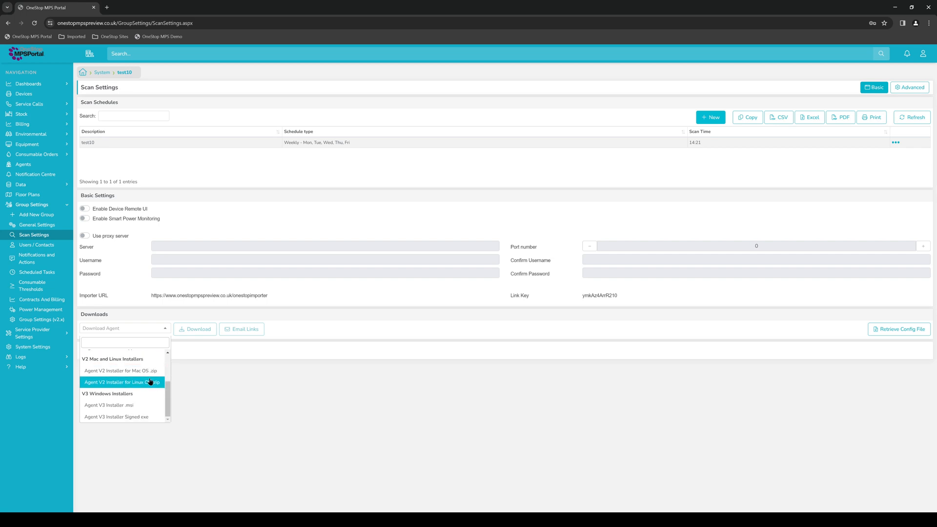
click(144, 418)
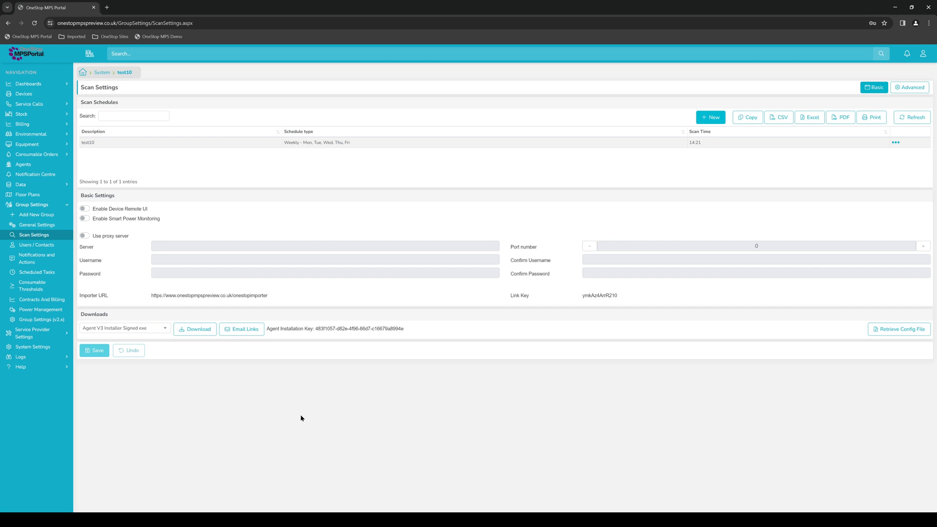
click(251, 332)
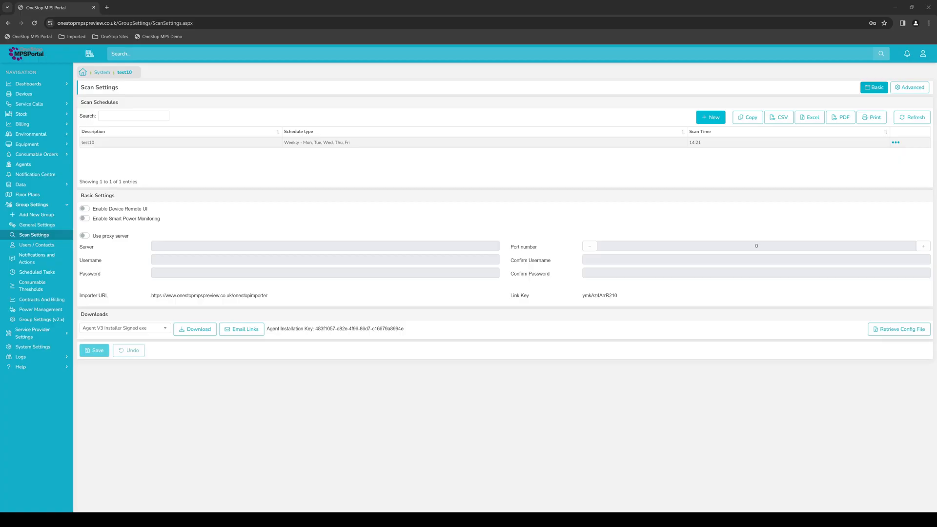
click(659, 415)
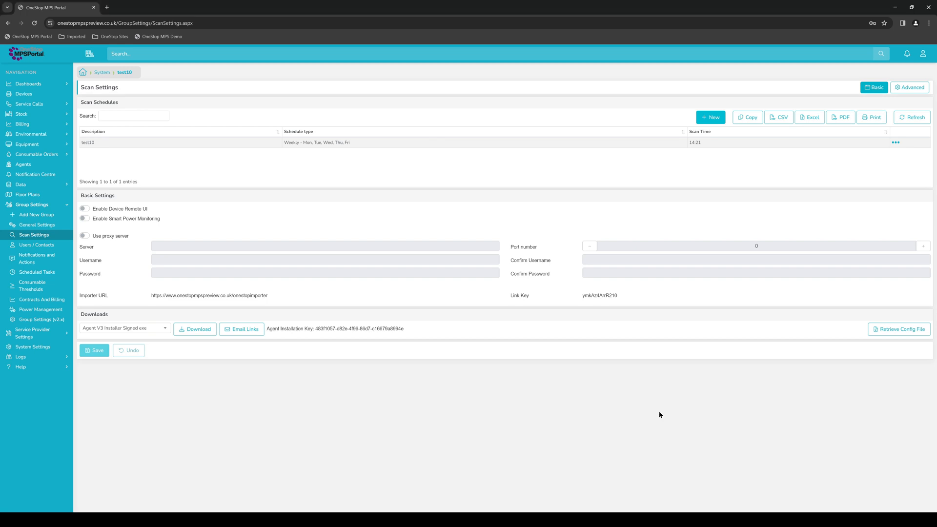
Expand the Help section to view the available help resources
click(49, 367)
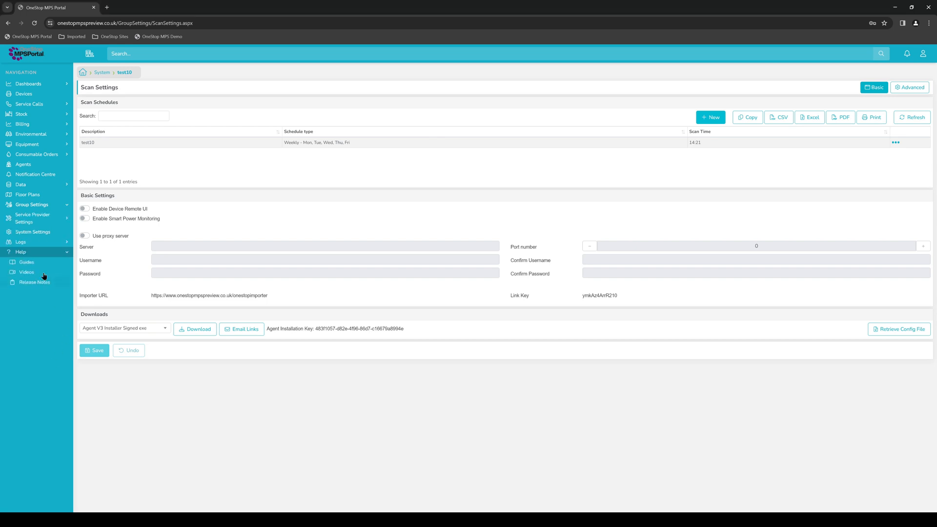